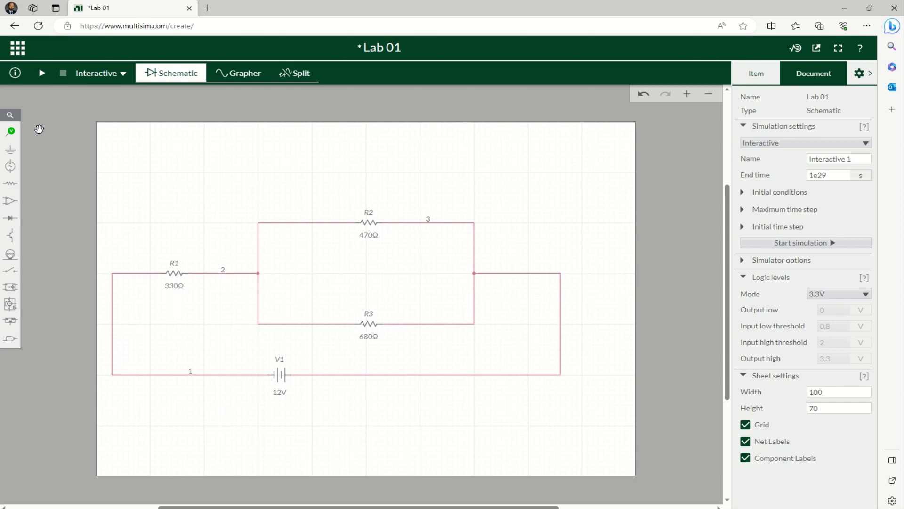
Remove the current probe that was mistakenly placed on R1's wire.
{"action": "left_click", "coordinate": [12, 133]}
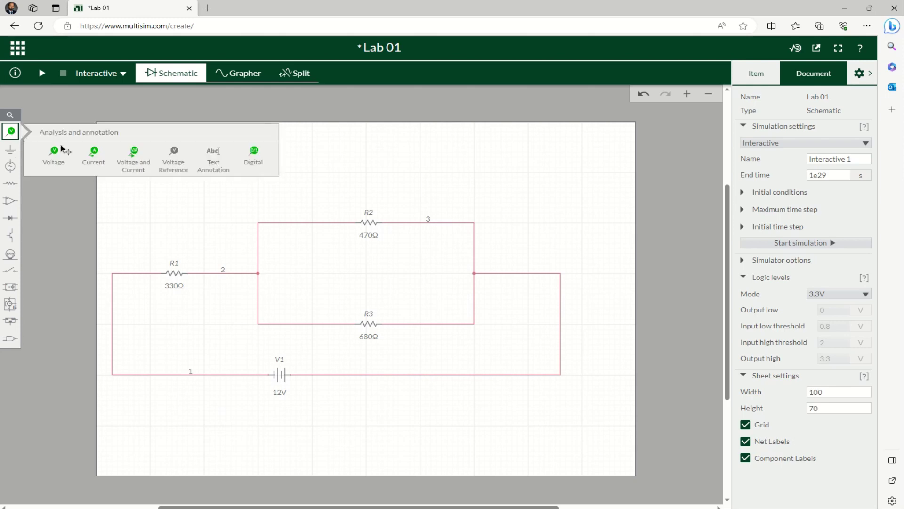
{"action": "left_click", "coordinate": [102, 157]}
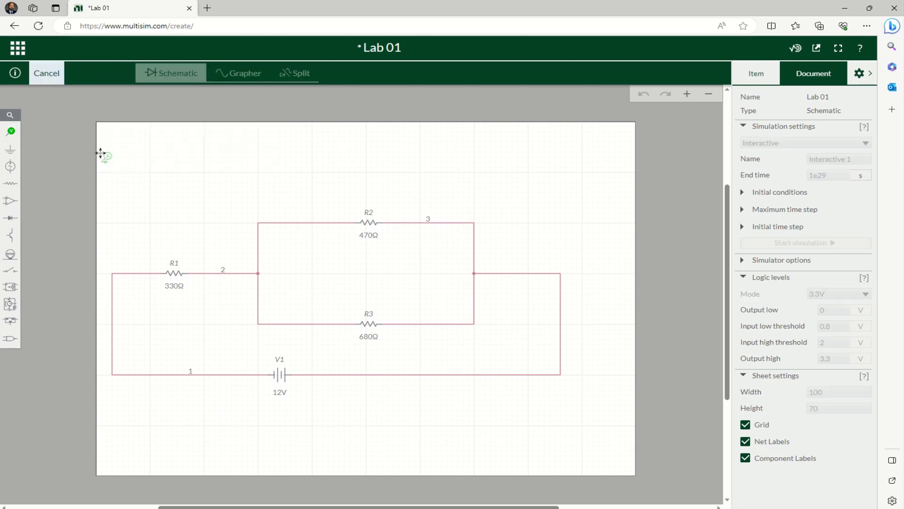
{"action": "left_click", "coordinate": [131, 262]}
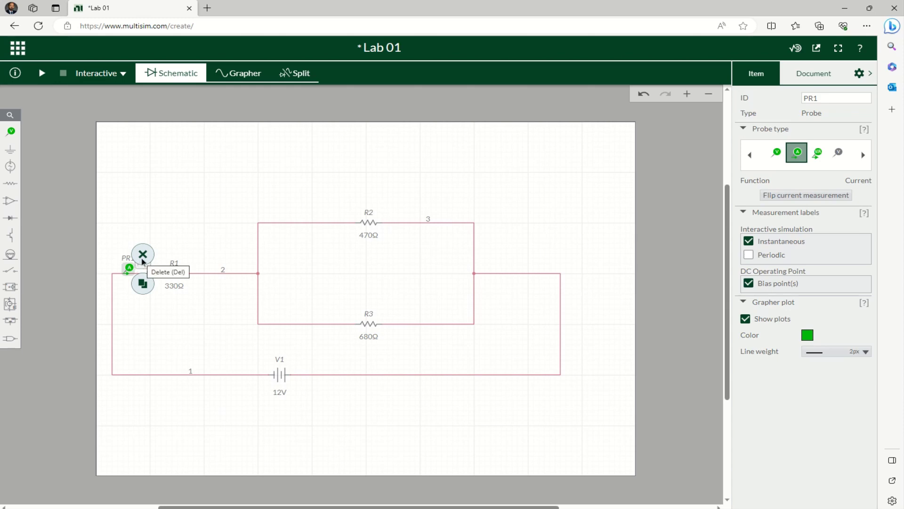
{"action": "left_click", "coordinate": [143, 259]}
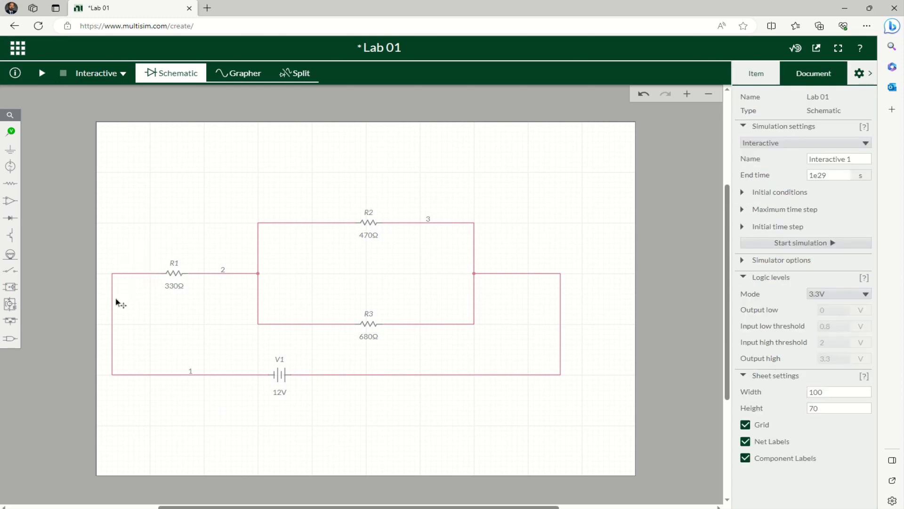
Place current probe PR1 on the bottom-left wire, left of the 12V source V1, and copy it.
{"action": "left_click", "coordinate": [10, 132]}
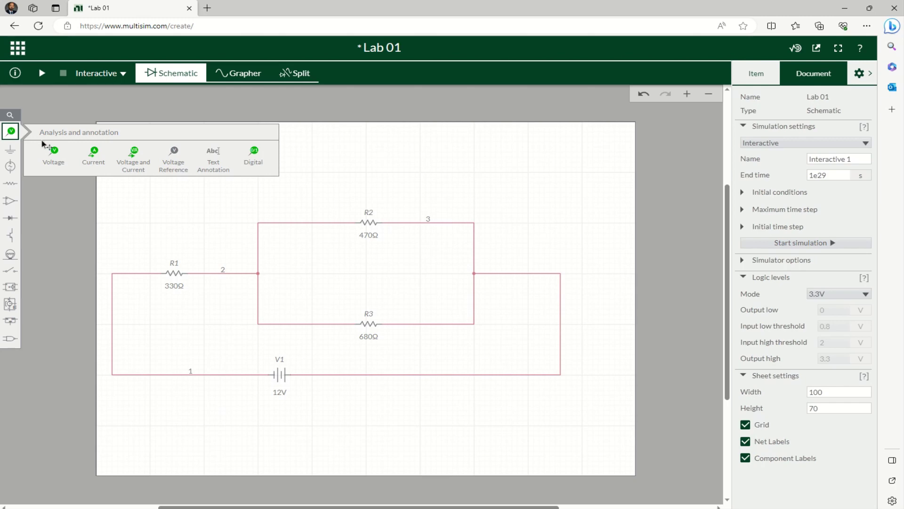
{"action": "left_click", "coordinate": [92, 153]}
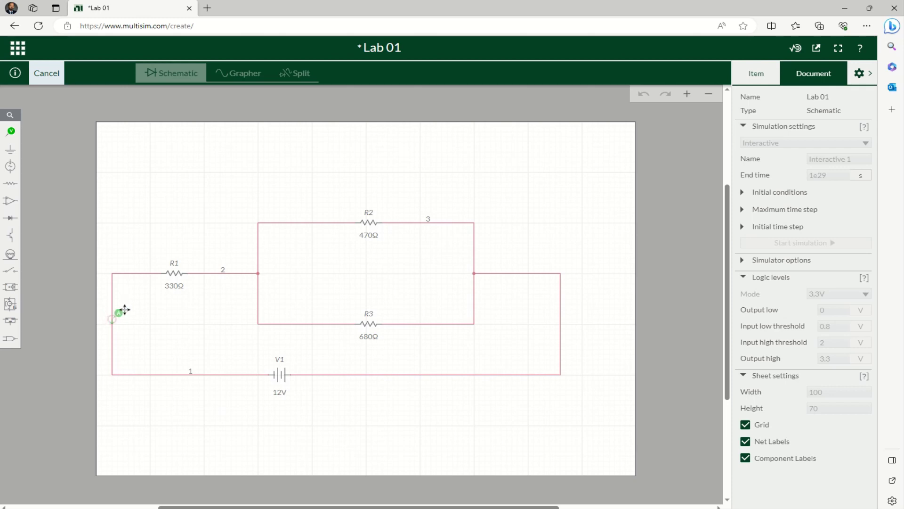
{"action": "left_click", "coordinate": [141, 366]}
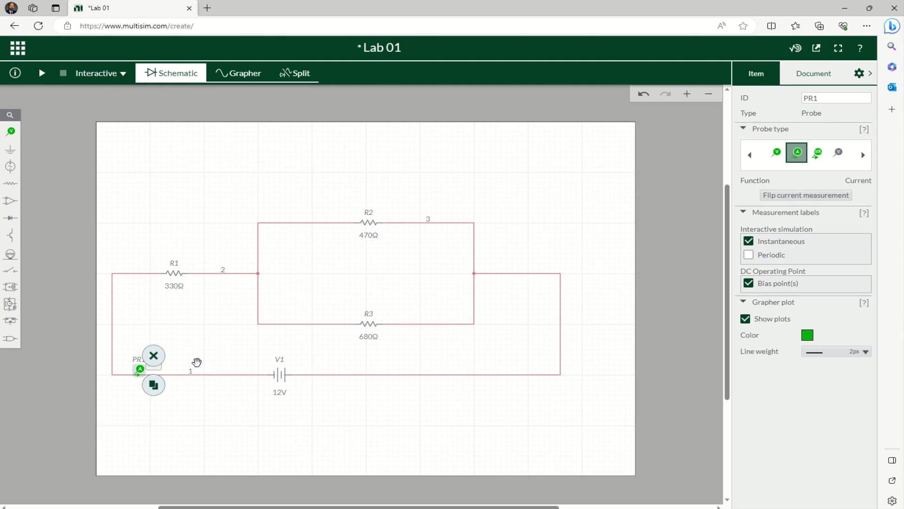
{"action": "left_click", "coordinate": [153, 385]}
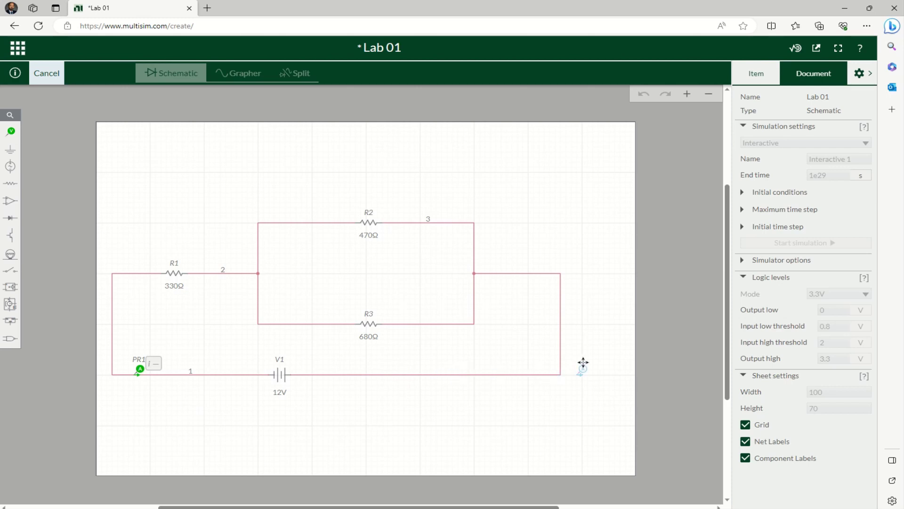
Place duplicated current probes: PR2 on the right wire, PR3 before R2, PR4 before R3.
{"action": "left_click", "coordinate": [566, 346]}
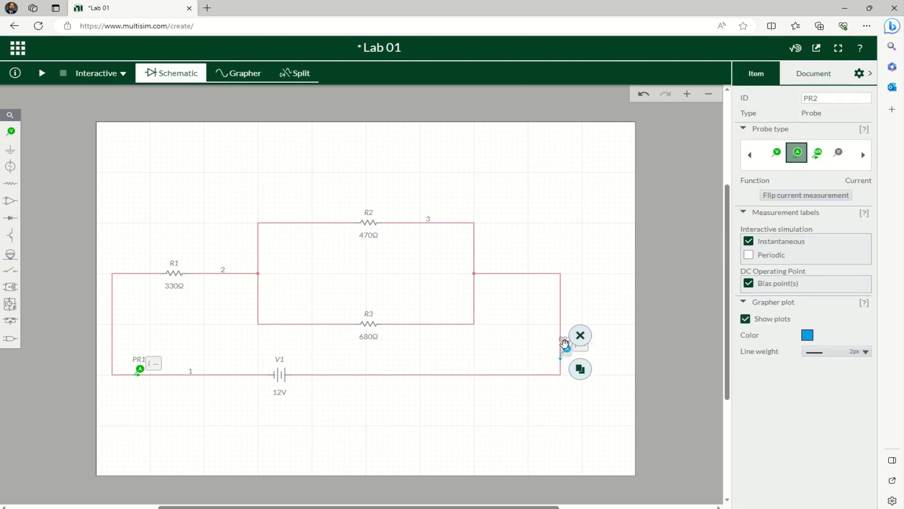
{"action": "left_click", "coordinate": [581, 370]}
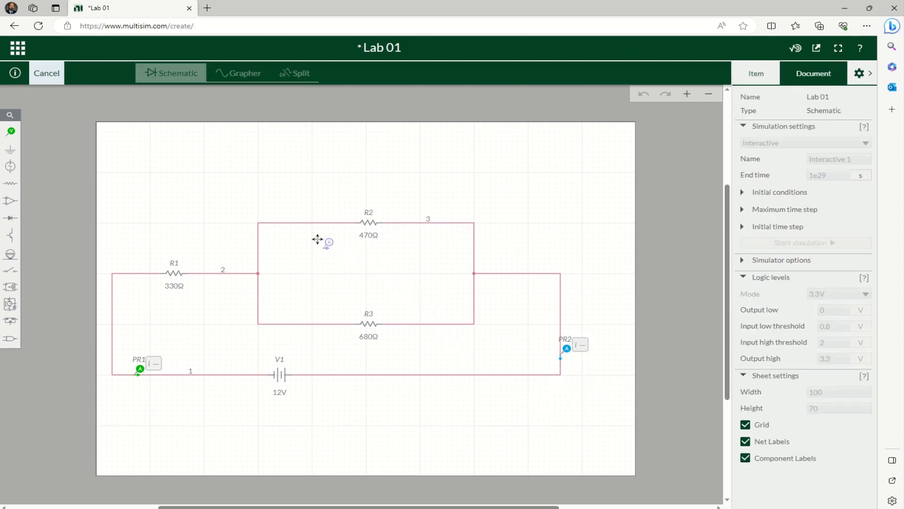
{"action": "left_click", "coordinate": [261, 217]}
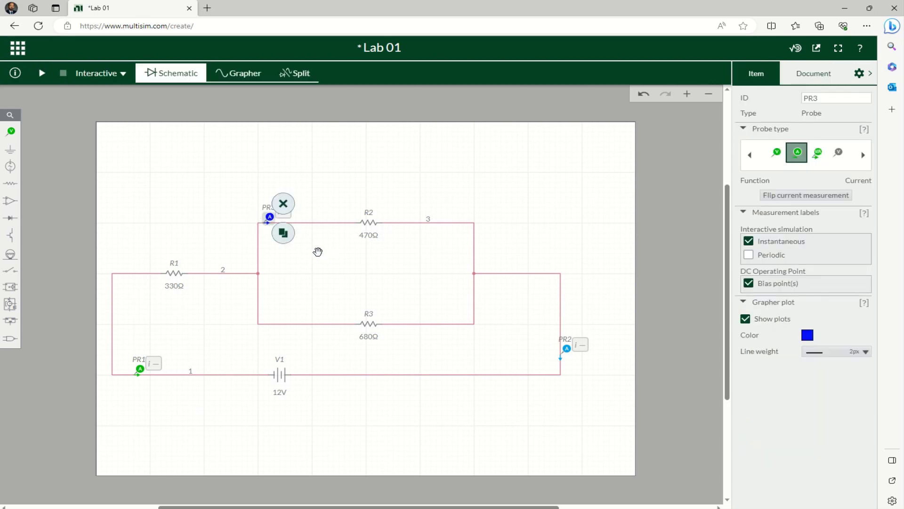
{"action": "left_click", "coordinate": [286, 238]}
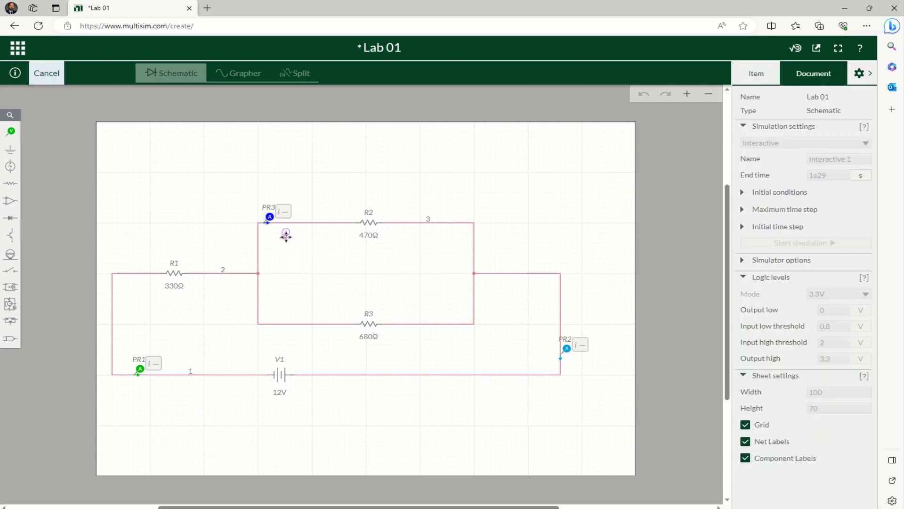
{"action": "left_click", "coordinate": [272, 318]}
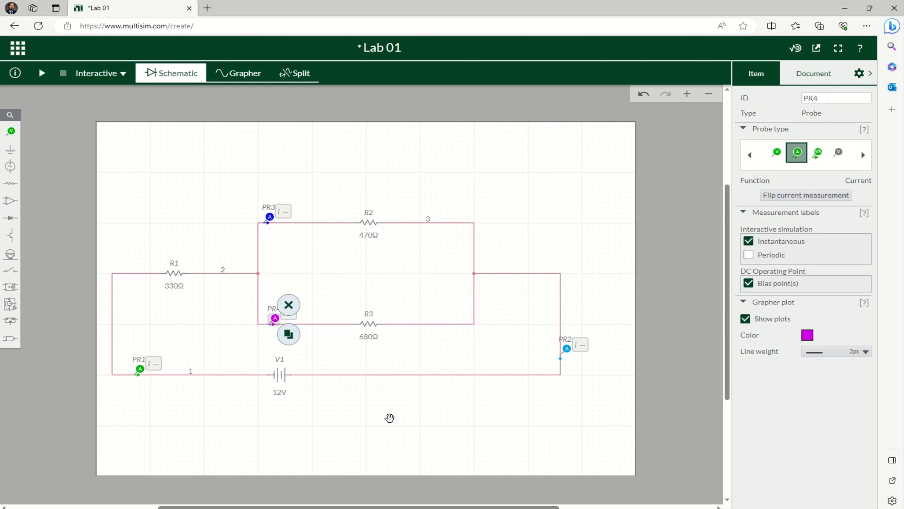
{"action": "left_click", "coordinate": [145, 219]}
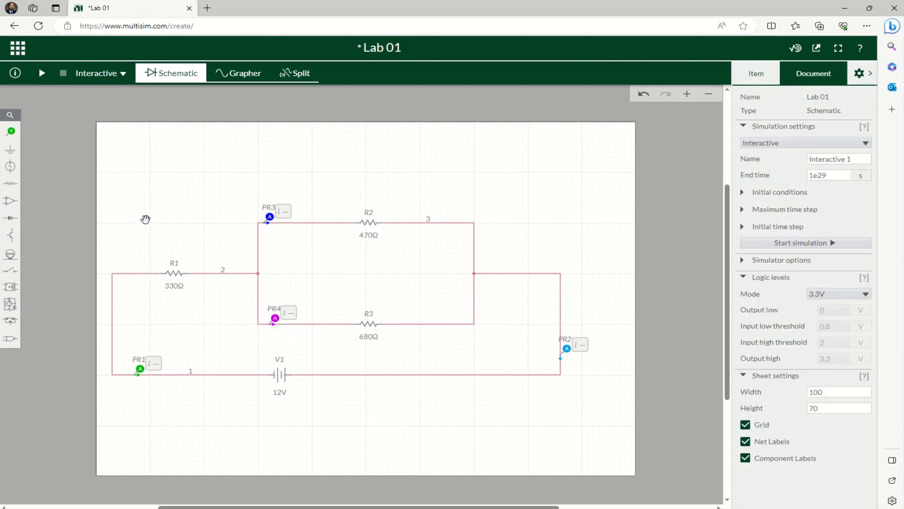
Simulate to read PR1 19.740 mA, PR2 -19.740 mA, PR3 -11.672 mA, PR4 -8.0675 mA, then pause.
{"action": "left_click", "coordinate": [42, 74]}
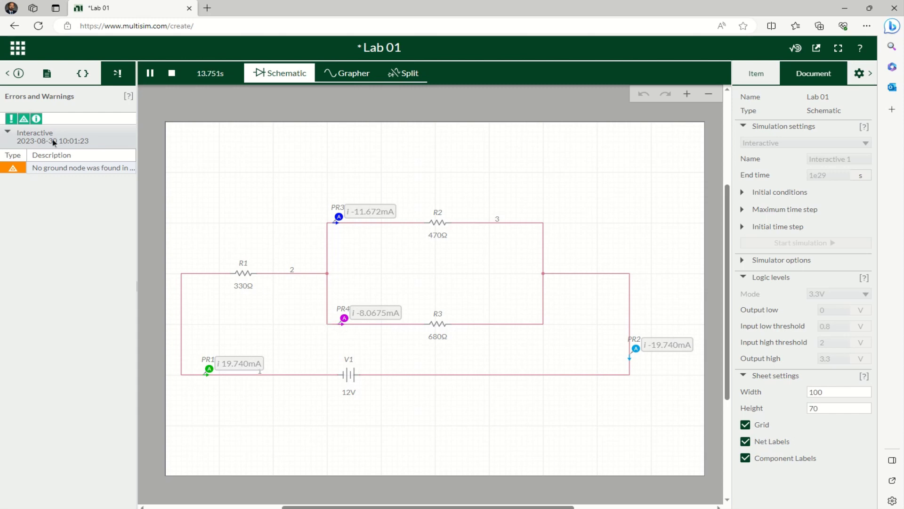
{"action": "left_click", "coordinate": [150, 74]}
Stop the simulation and add voltage probe PR5 left of R1, referenced to REF1 on its right.
{"action": "left_click", "coordinate": [172, 73]}
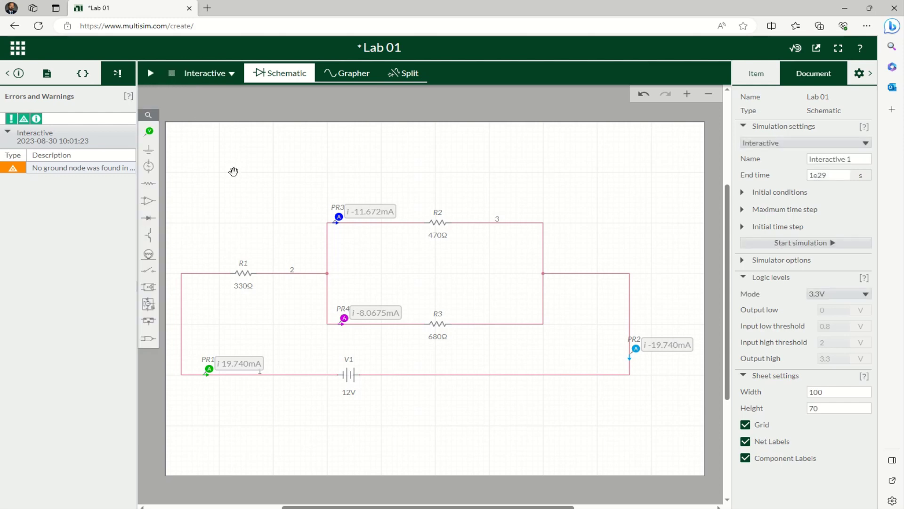
{"action": "left_click", "coordinate": [150, 132]}
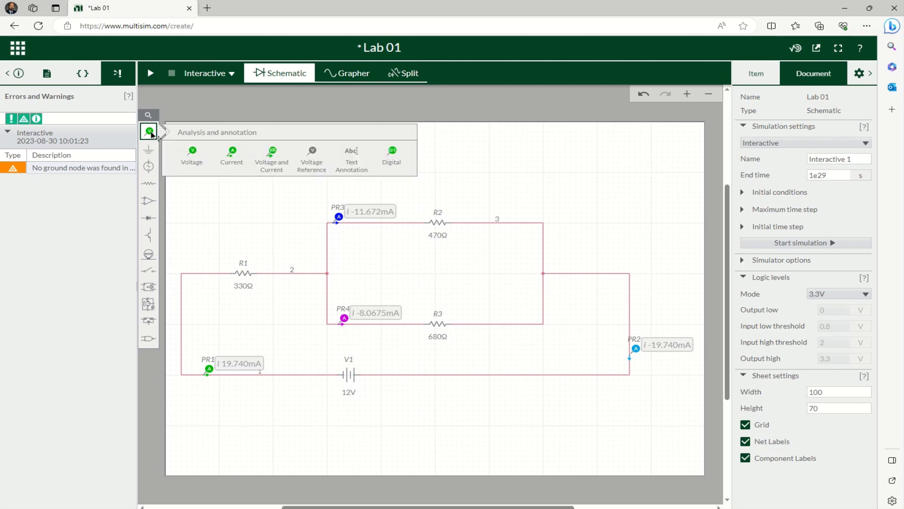
{"action": "left_click", "coordinate": [192, 151]}
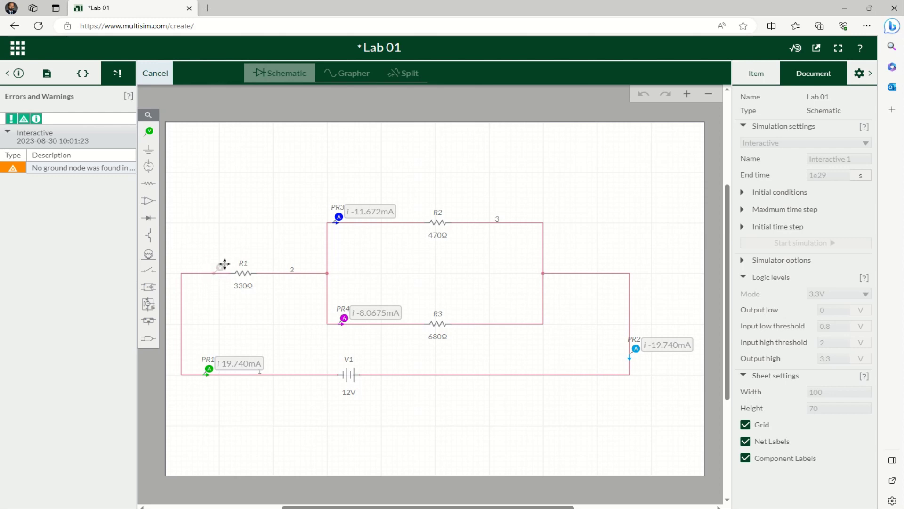
{"action": "left_click", "coordinate": [224, 263]}
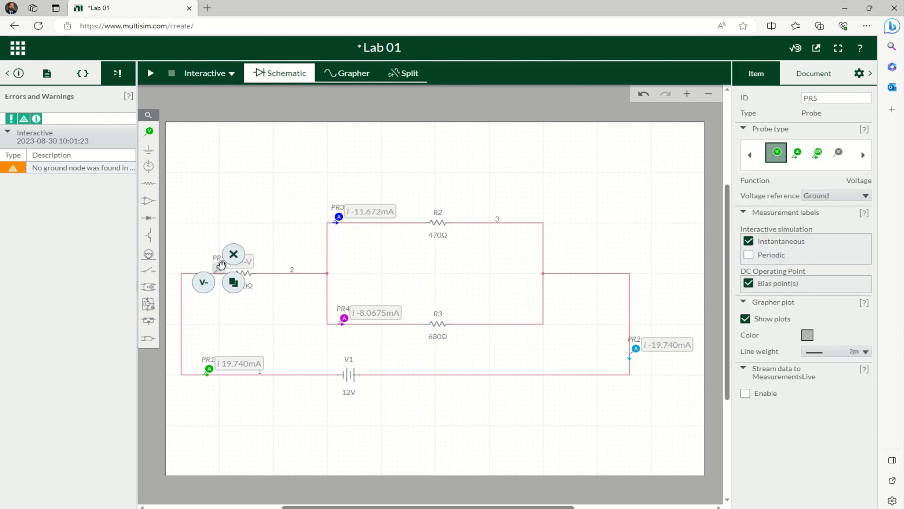
{"action": "left_click", "coordinate": [204, 283]}
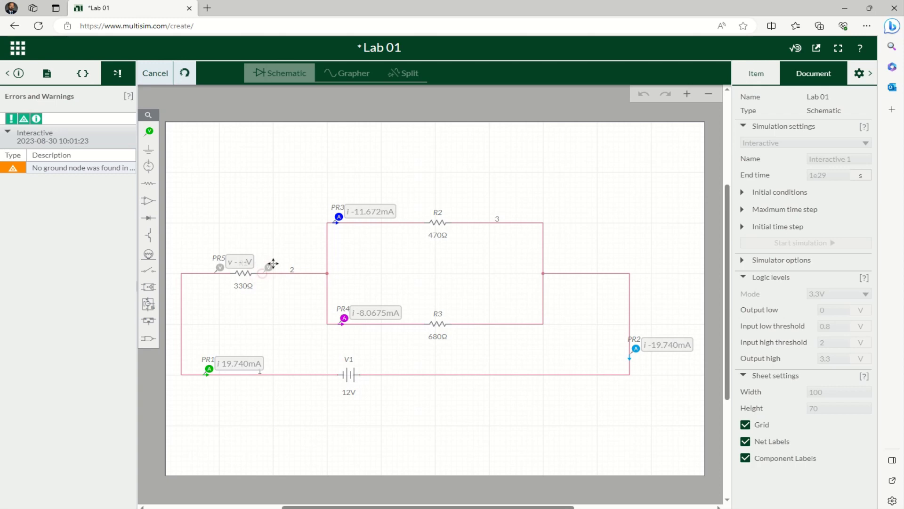
{"action": "left_click", "coordinate": [273, 263]}
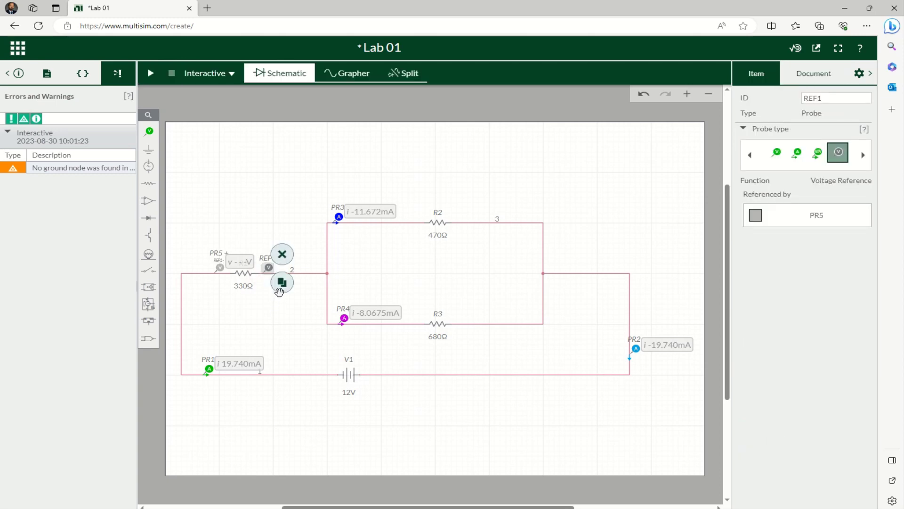
{"action": "left_click", "coordinate": [262, 212]}
Add voltage probe PR6 left of the 470Ω resistor, referenced to REF2 on its right.
{"action": "left_click", "coordinate": [149, 132]}
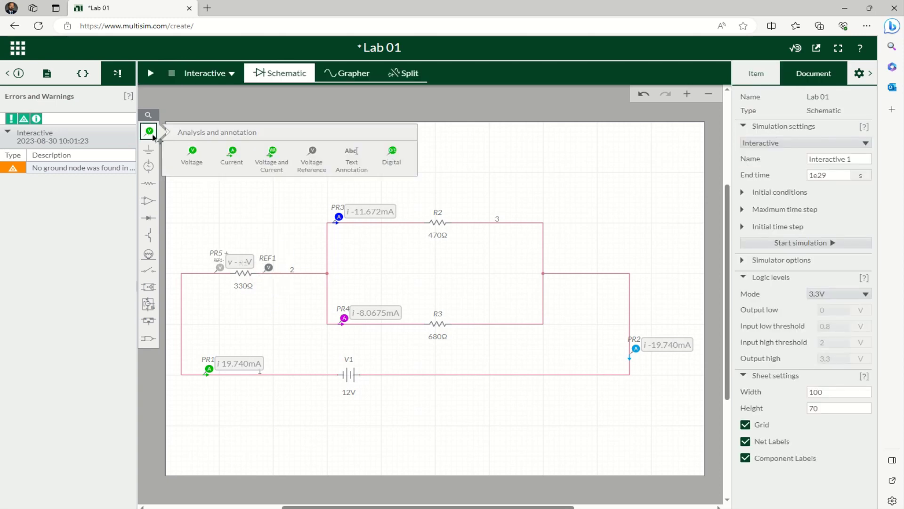
{"action": "left_click", "coordinate": [190, 152]}
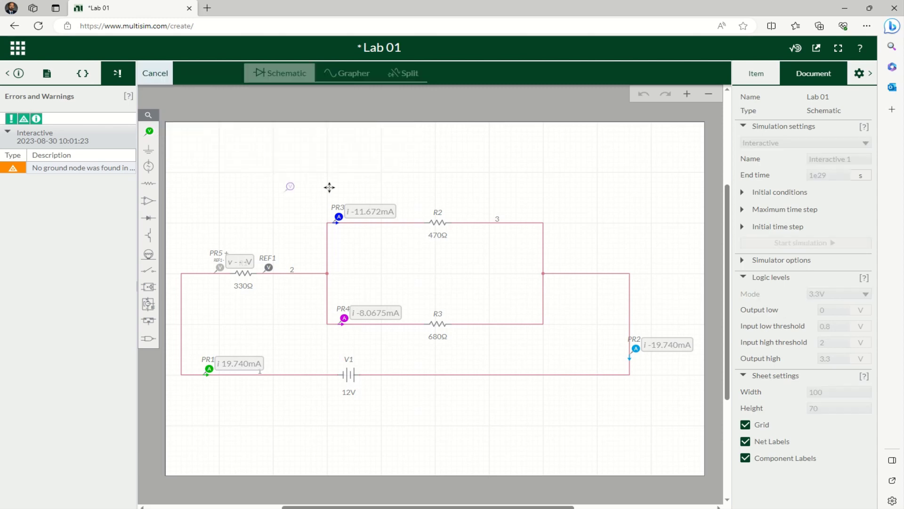
{"action": "left_click", "coordinate": [414, 212]}
{"action": "left_click", "coordinate": [409, 219]}
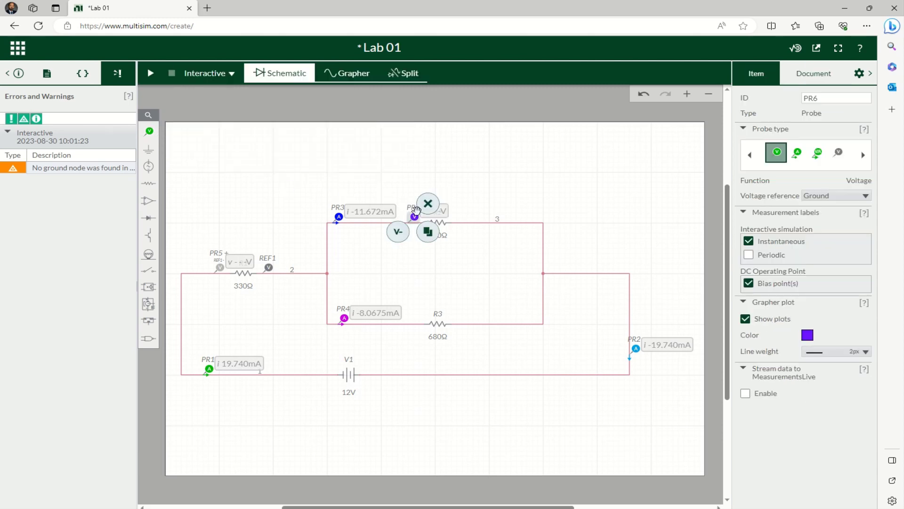
{"action": "left_click", "coordinate": [398, 233]}
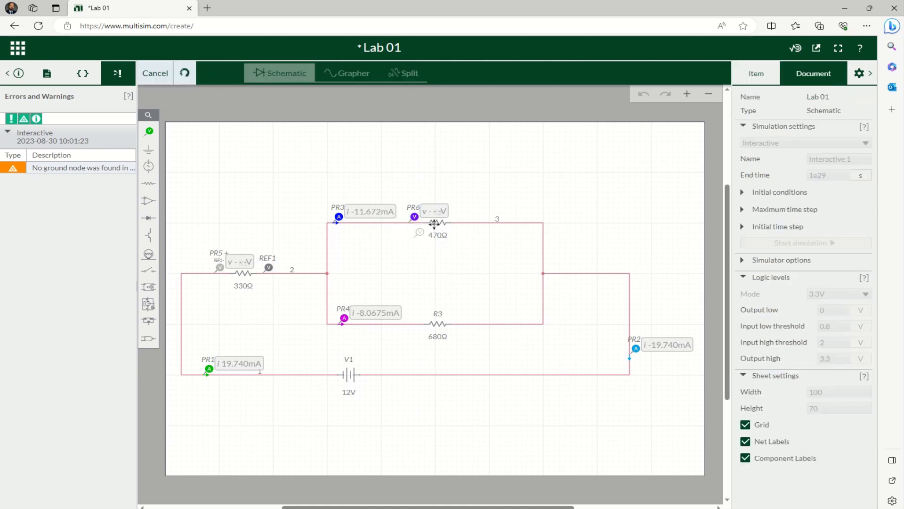
{"action": "left_click", "coordinate": [471, 212]}
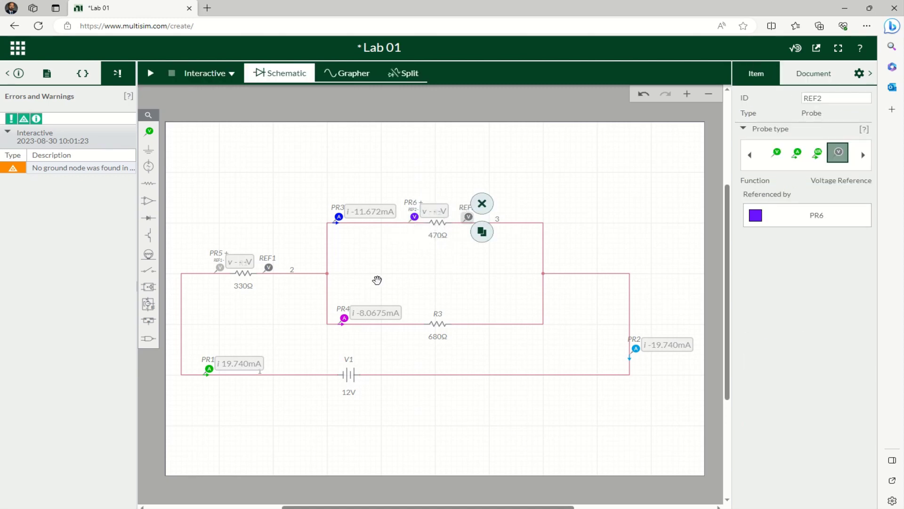
Add voltage probe PR7 left of the 680Ω resistor, referenced to REF3 on its right.
{"action": "left_click", "coordinate": [149, 131]}
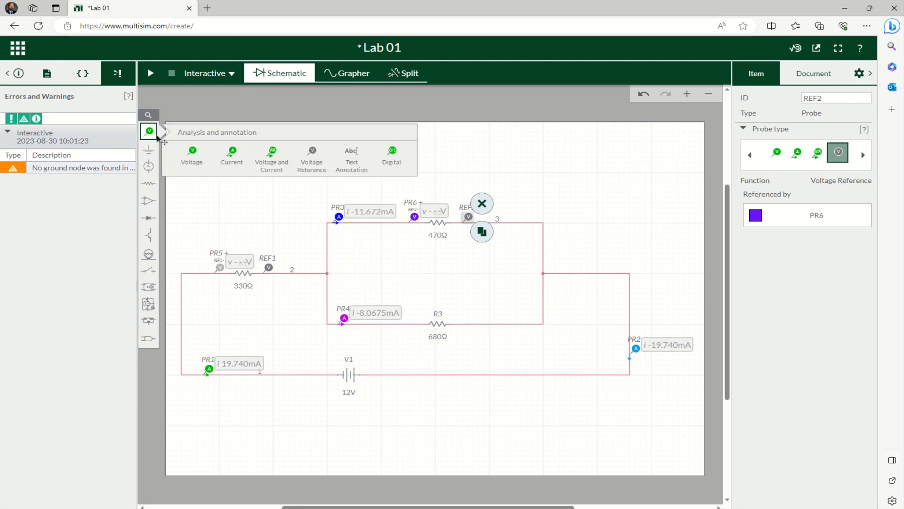
{"action": "left_click", "coordinate": [193, 155]}
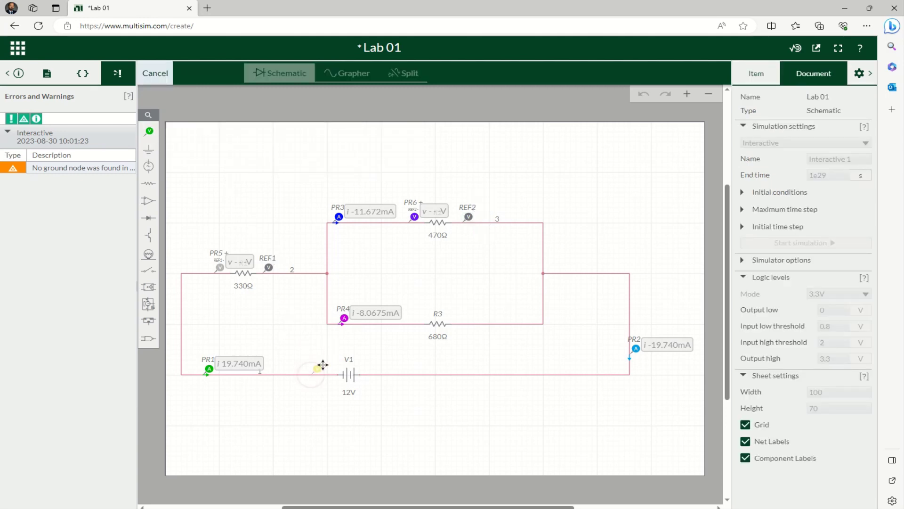
{"action": "left_click", "coordinate": [420, 311]}
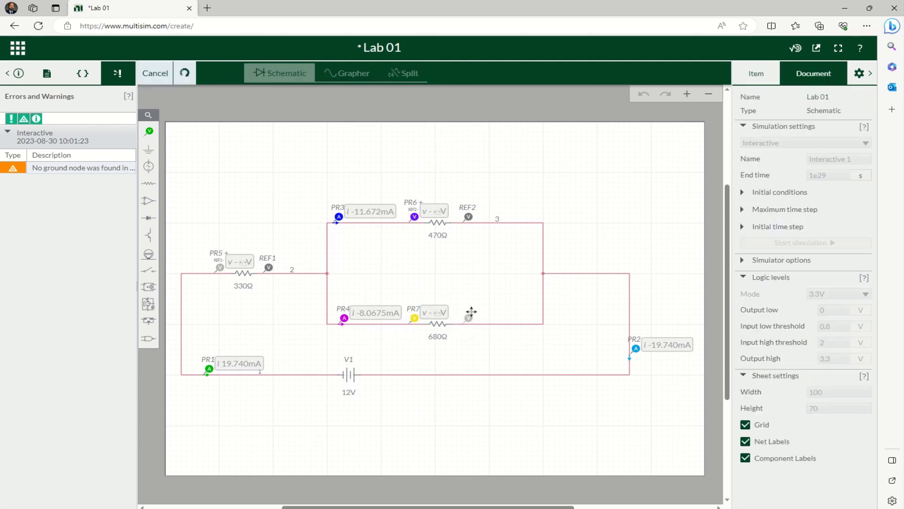
{"action": "left_click", "coordinate": [468, 316]}
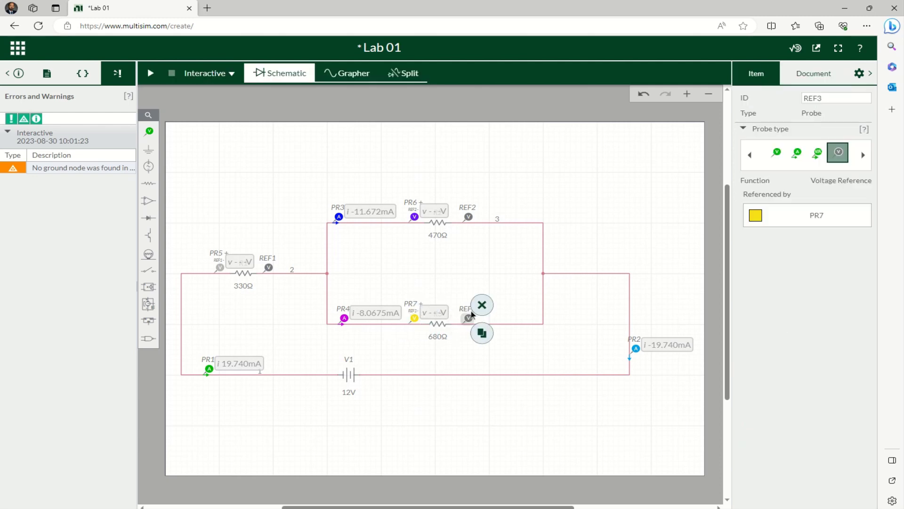
{"action": "left_click", "coordinate": [459, 419]}
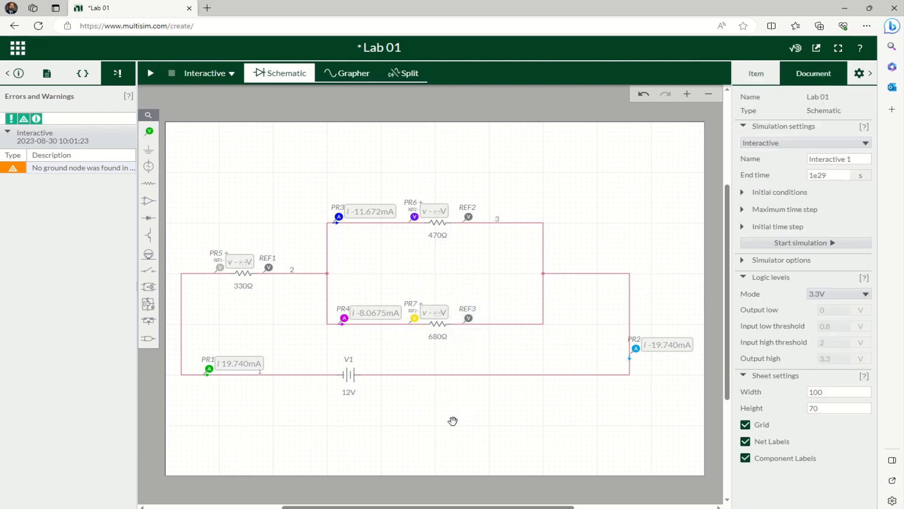
Simulate to read -6.5141V across R1 and -5.4859V across R2 and R3, then stop.
{"action": "left_click", "coordinate": [151, 73]}
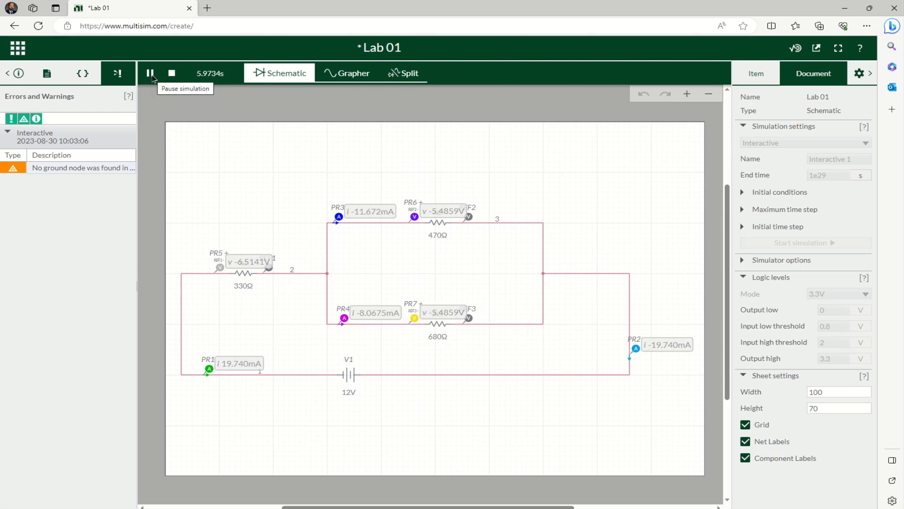
{"action": "left_click", "coordinate": [173, 76]}
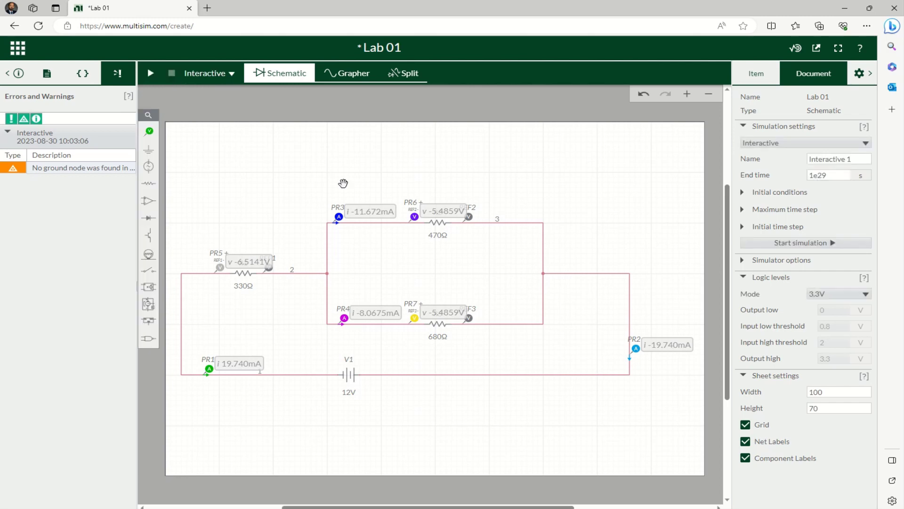
Delete the 470Ω resistor's voltage probe PR6 and its reference REF2.
{"action": "left_click", "coordinate": [438, 213]}
{"action": "left_click", "coordinate": [415, 216]}
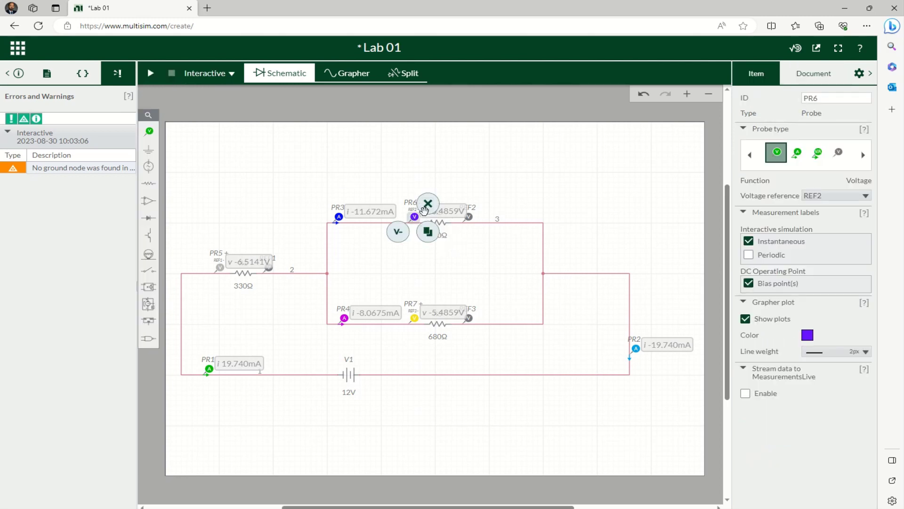
{"action": "left_click", "coordinate": [424, 209]}
{"action": "left_click", "coordinate": [468, 215]}
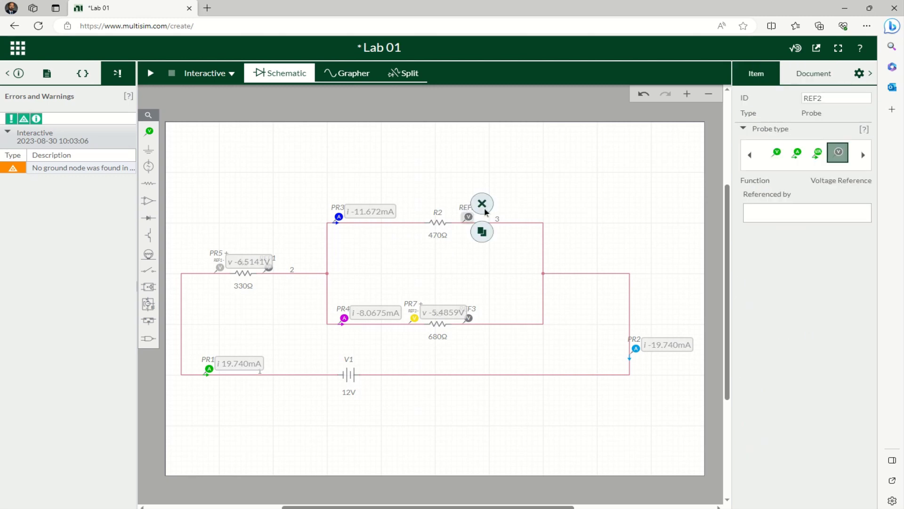
{"action": "left_click", "coordinate": [487, 207]}
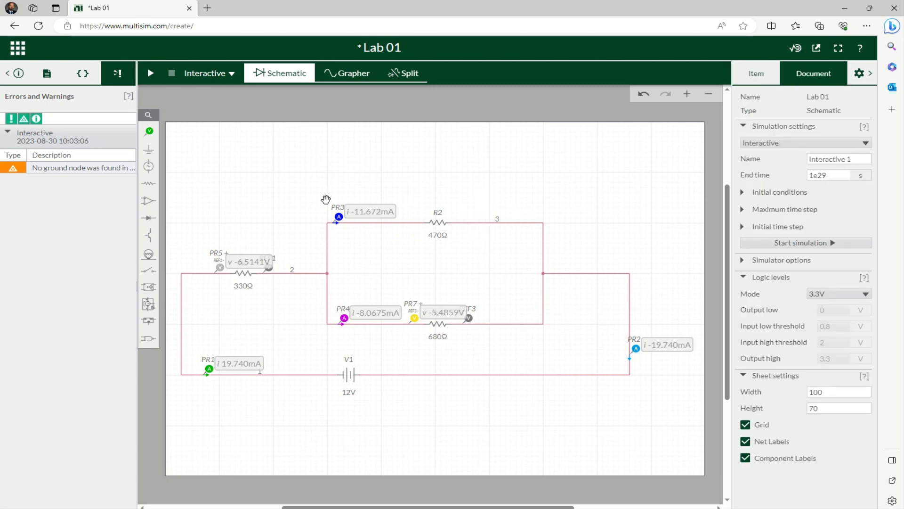
Place a new voltage probe PR6 right of the 470Ω resistor with REF2 on its left.
{"action": "left_click", "coordinate": [149, 131]}
{"action": "left_click", "coordinate": [188, 152]}
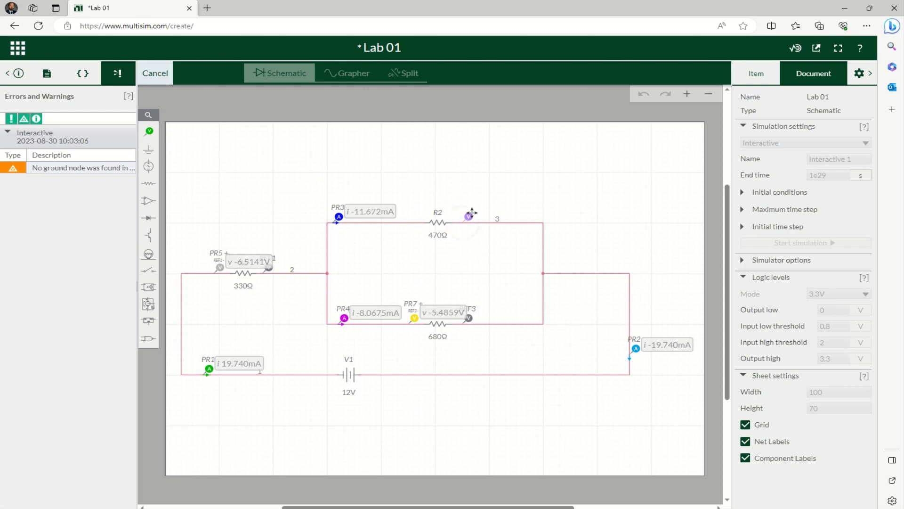
{"action": "left_click", "coordinate": [468, 211]}
{"action": "left_click", "coordinate": [454, 232]}
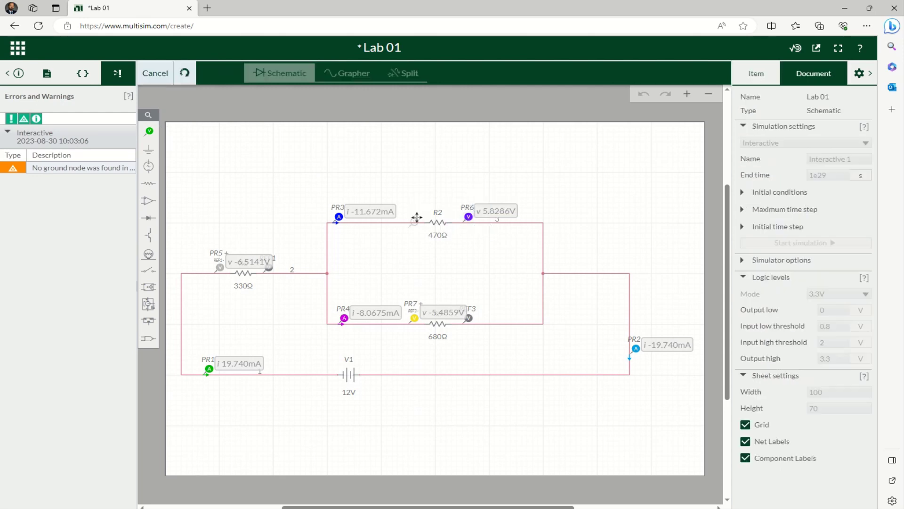
{"action": "left_click", "coordinate": [425, 213]}
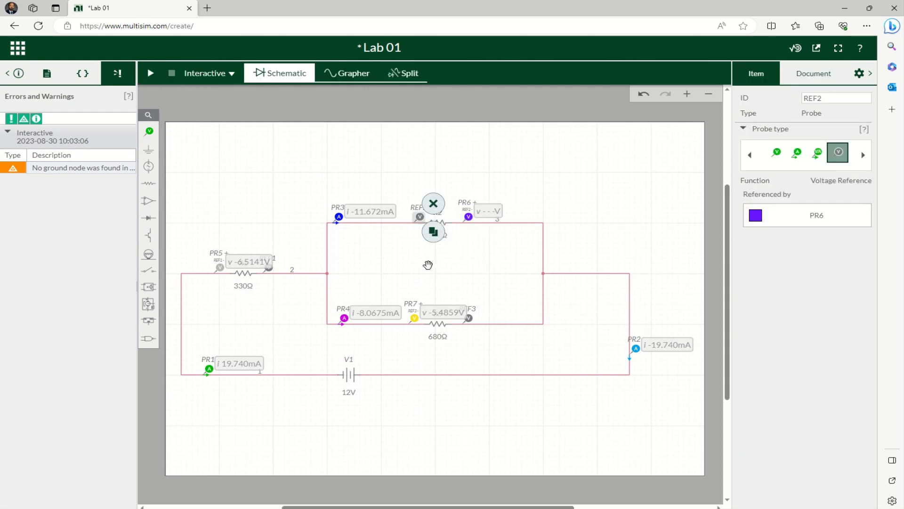
Simulate to check PR6's now-positive voltage reading across the 470Ω resistor, then stop.
{"action": "left_click", "coordinate": [152, 77]}
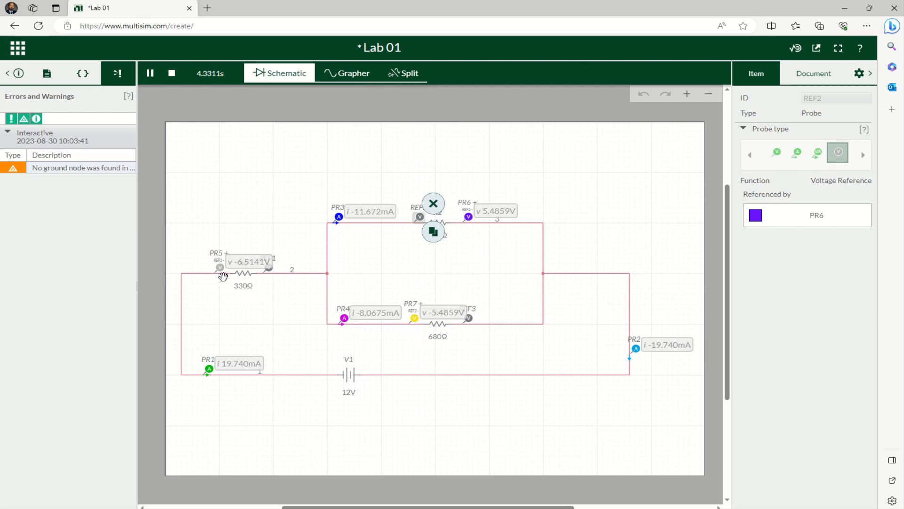
{"action": "left_click", "coordinate": [172, 73]}
Delete the reversed REF2 and PR6 probes from the 470Ω resistor.
{"action": "left_click", "coordinate": [433, 204]}
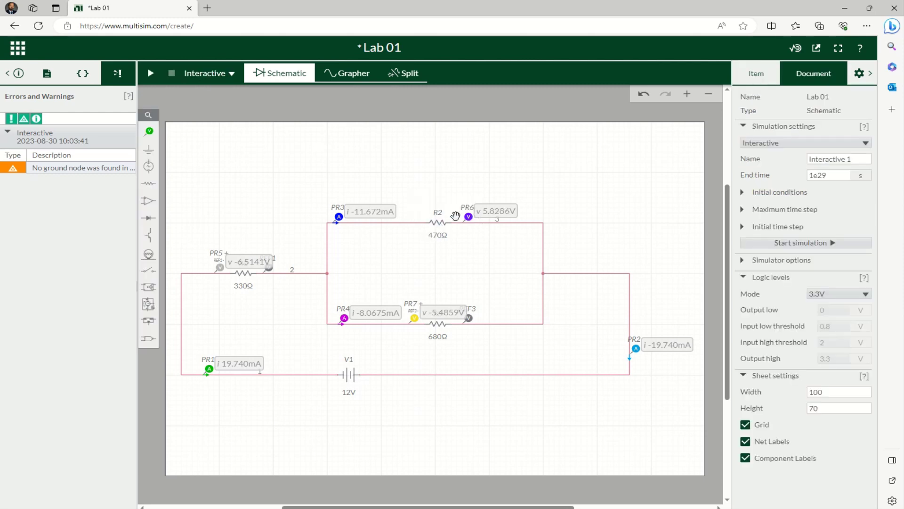
{"action": "left_click", "coordinate": [469, 215]}
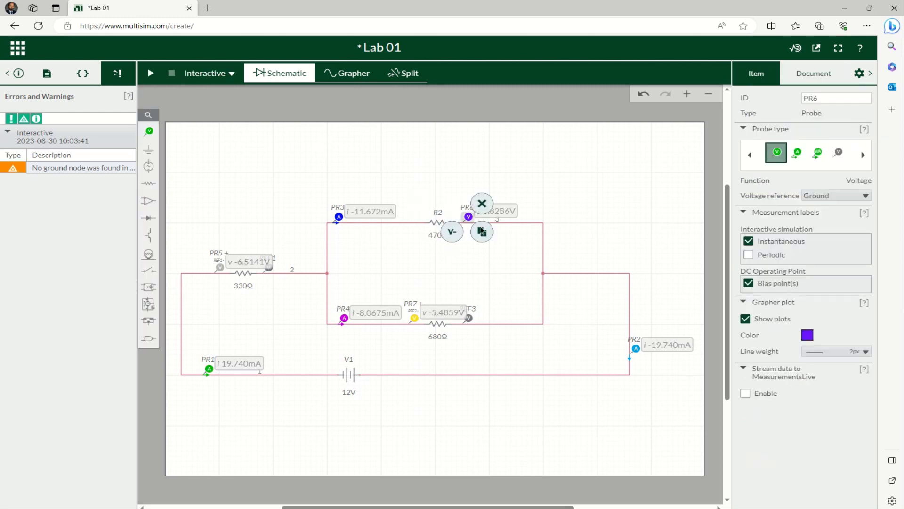
{"action": "left_click", "coordinate": [482, 204]}
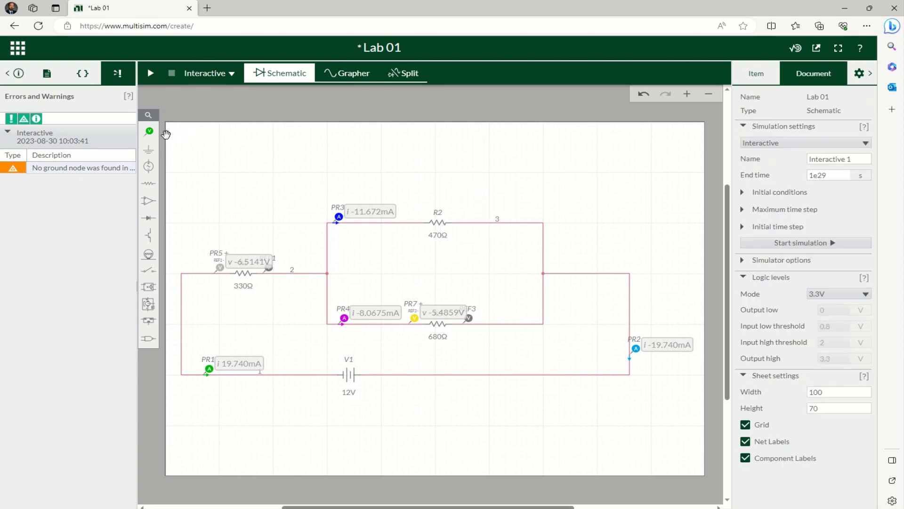
Place voltage probe PR6 left of the 470Ω resistor with reference REF2 on its right.
{"action": "left_click", "coordinate": [149, 132]}
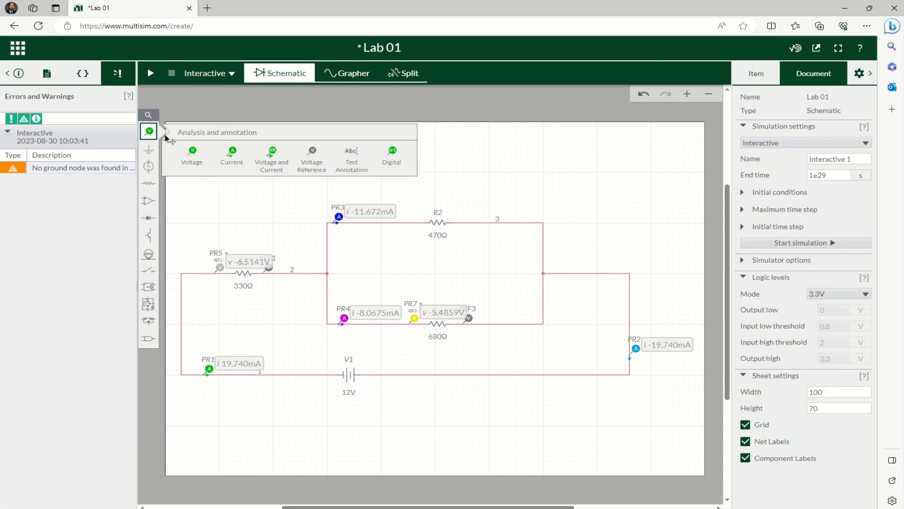
{"action": "left_click", "coordinate": [191, 155]}
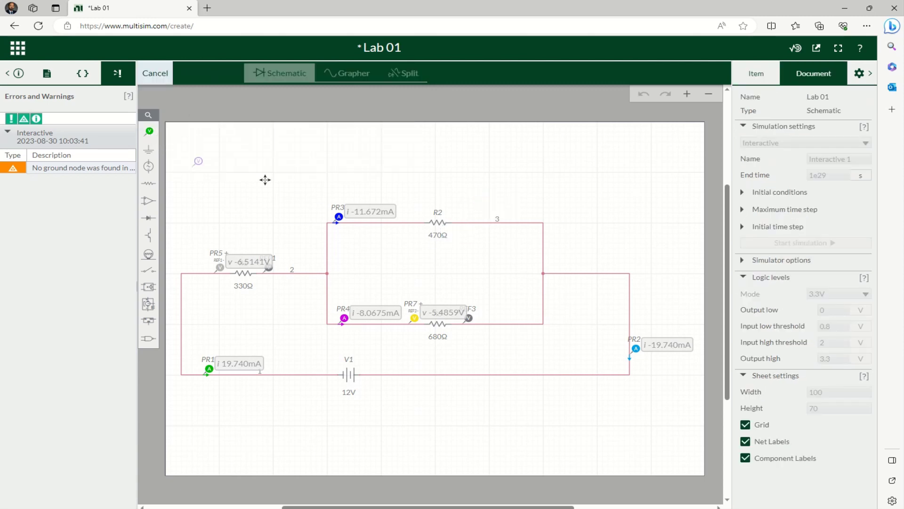
{"action": "left_click", "coordinate": [420, 217]}
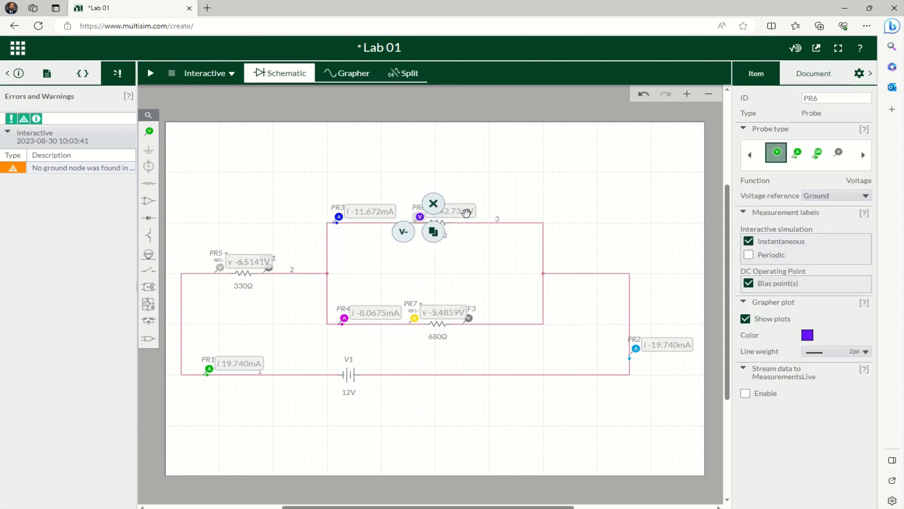
{"action": "left_click", "coordinate": [404, 231]}
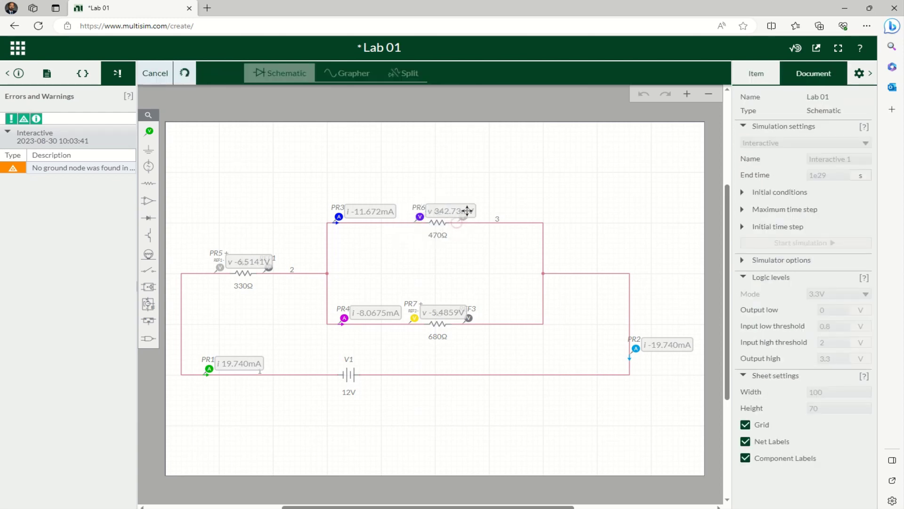
{"action": "left_click", "coordinate": [467, 211]}
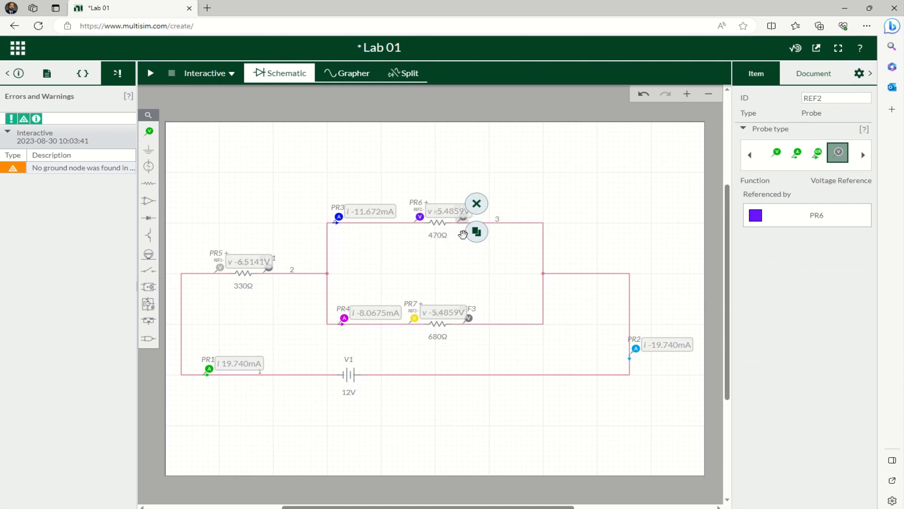
{"action": "left_click", "coordinate": [635, 226]}
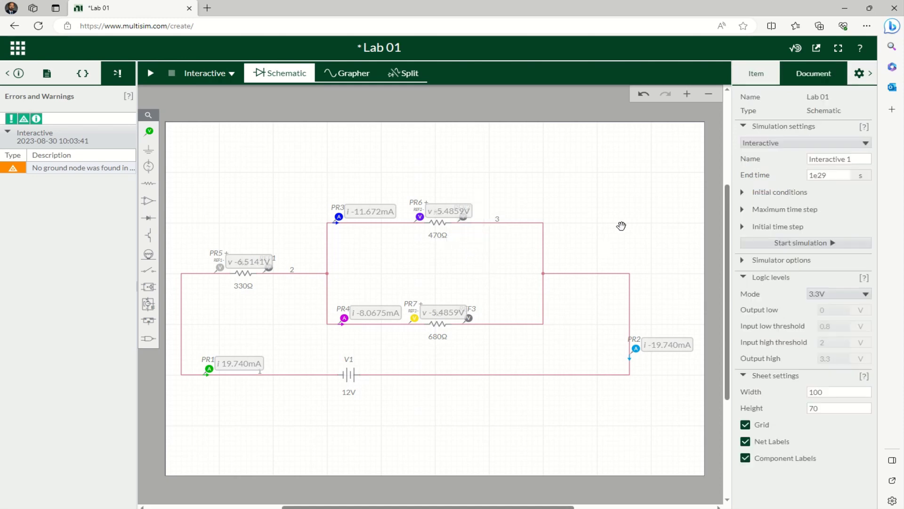